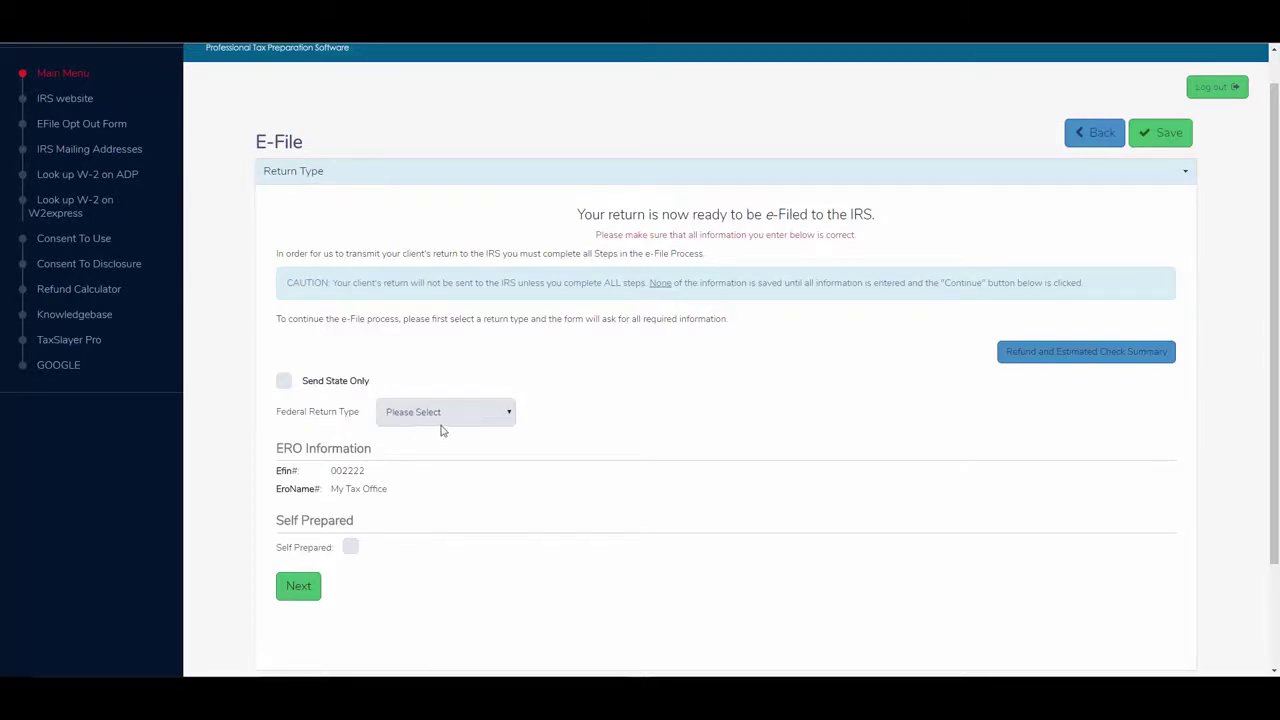
Choose Electronic Mailed from the Federal Return Type list on the E-File page.
click(509, 416)
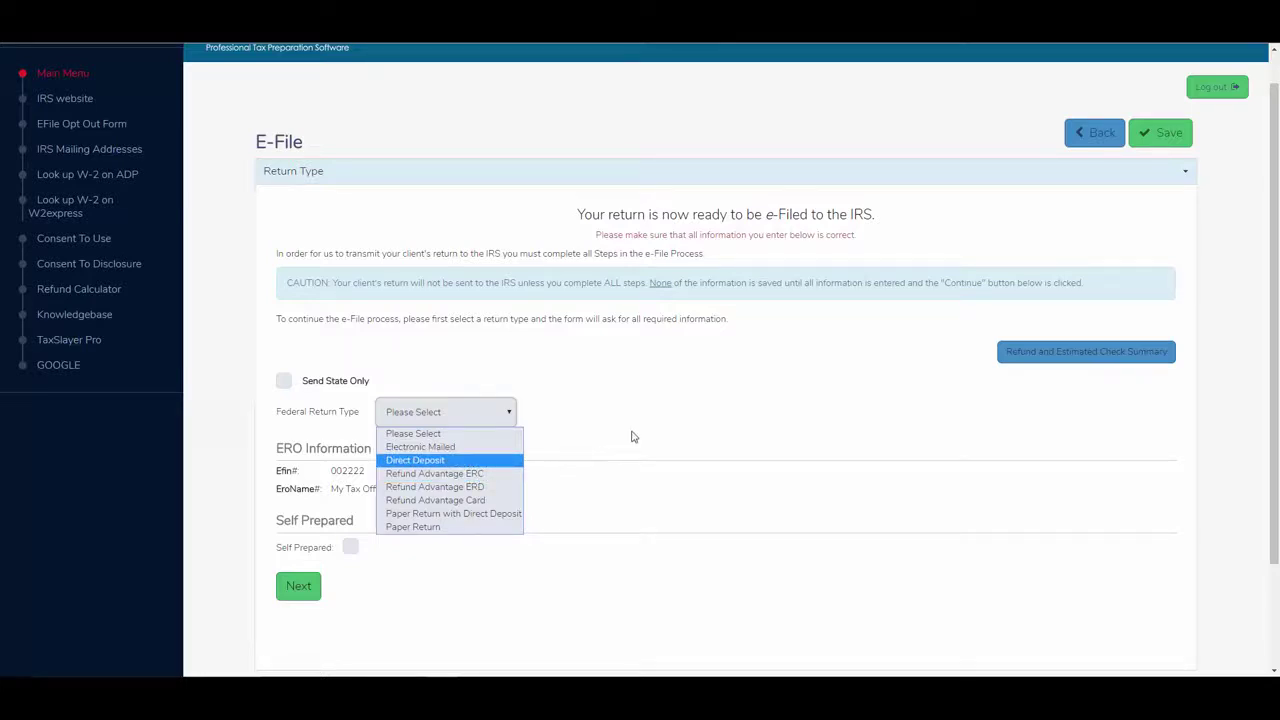
click(435, 449)
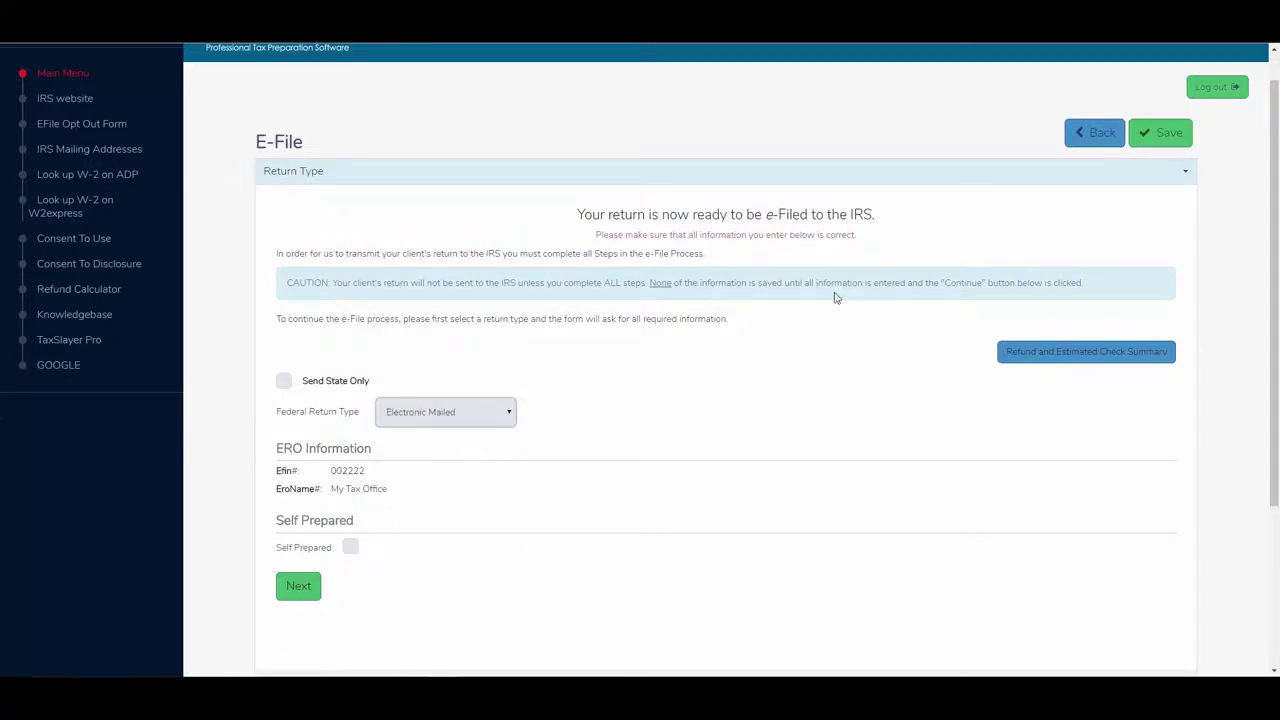
Save the Electronic Mailed return type and dismiss the not-a-bank-product warning.
click(1155, 135)
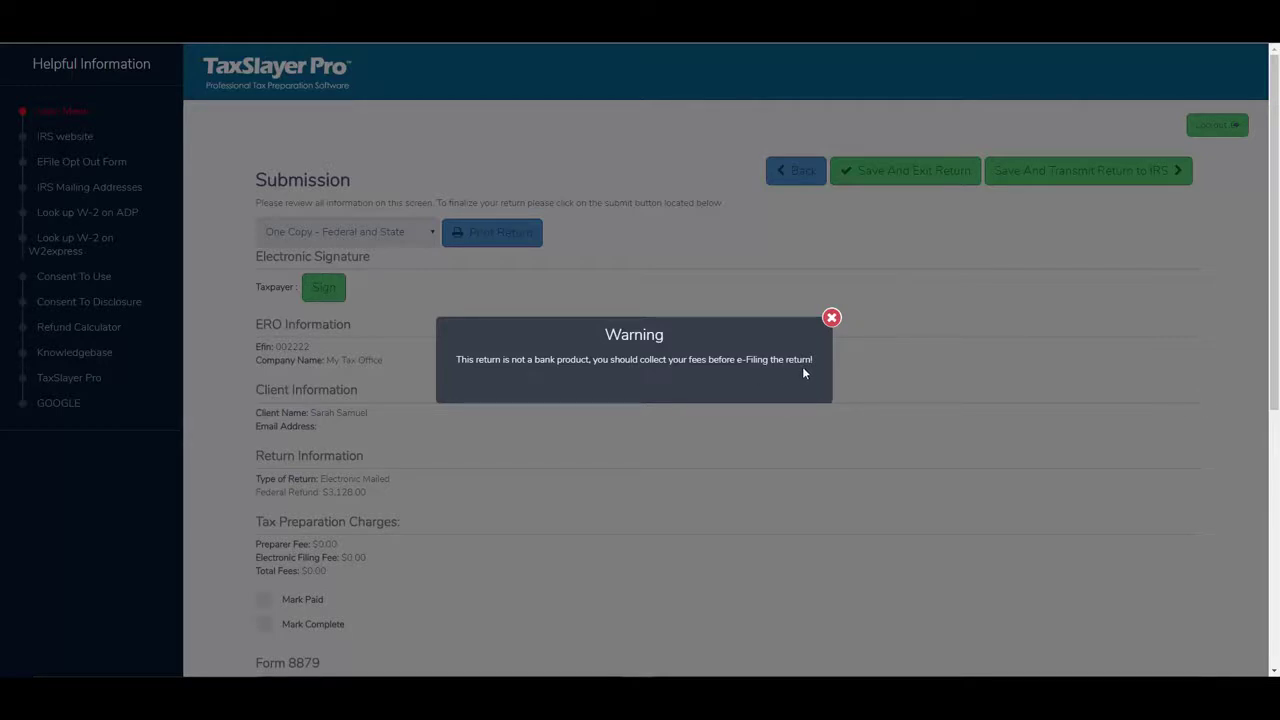
click(832, 318)
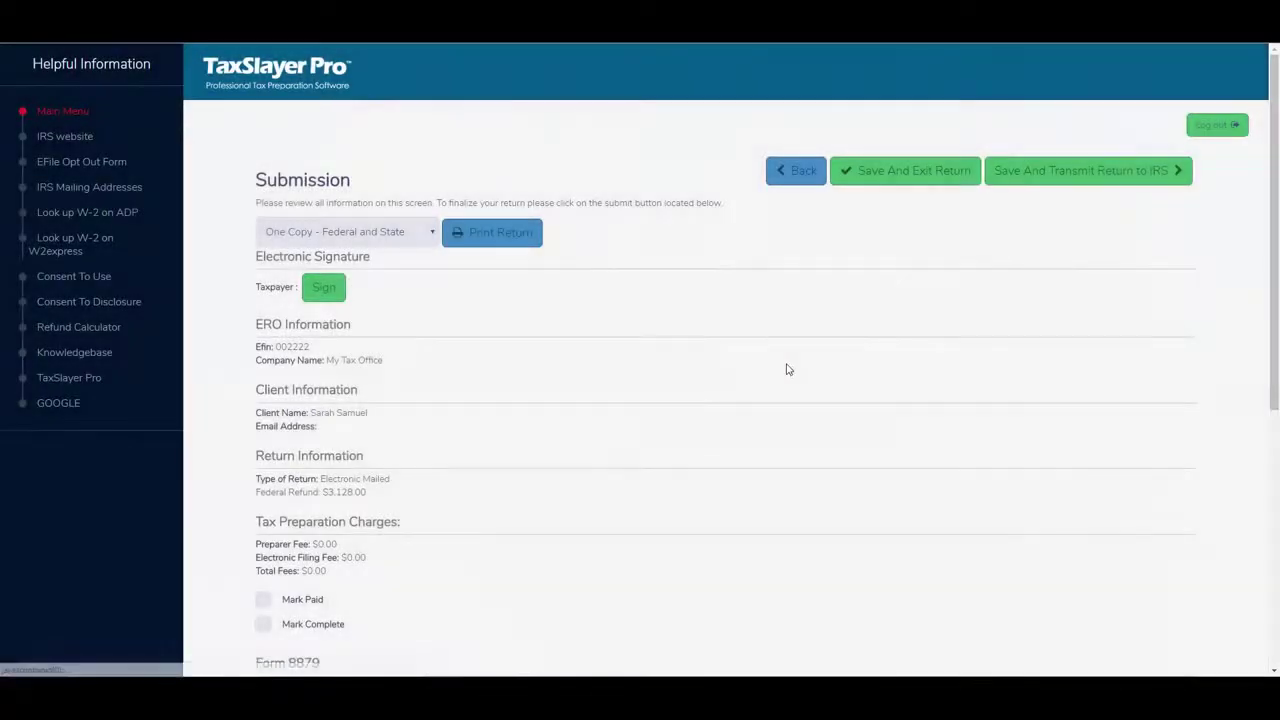
Return to the E-File page and switch the federal return type to Refund Advantage ERC.
click(795, 172)
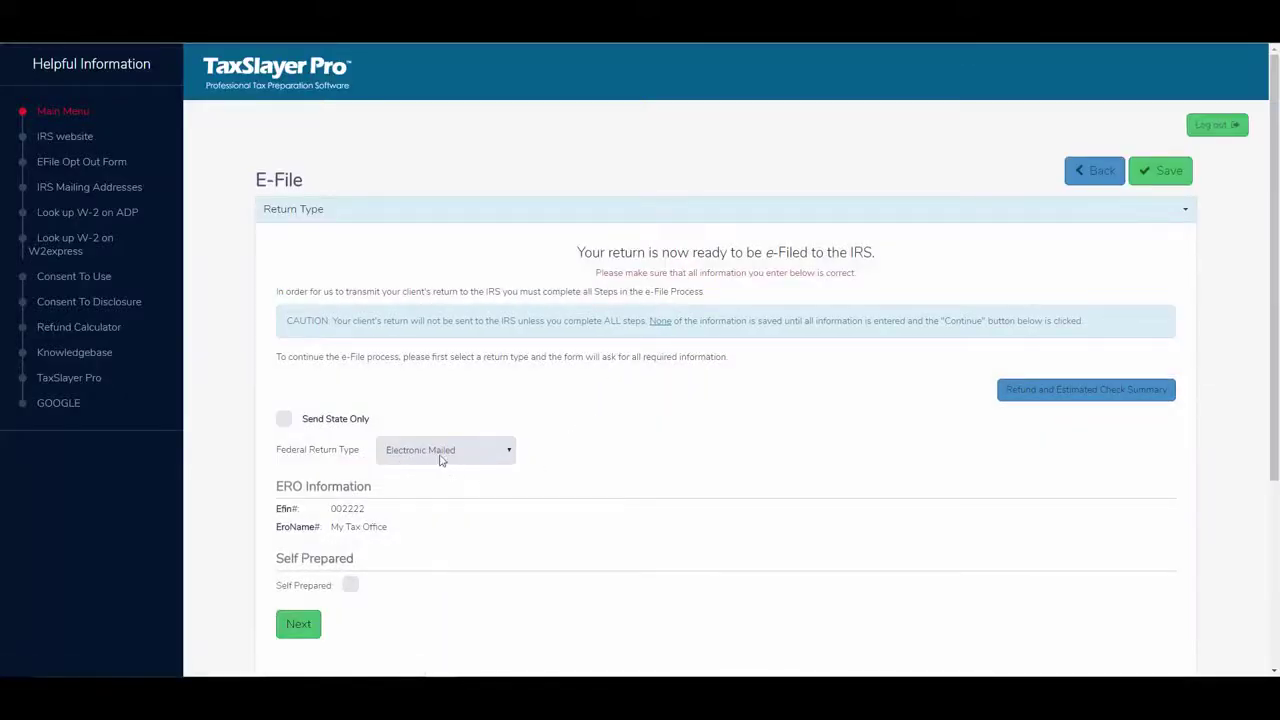
click(508, 455)
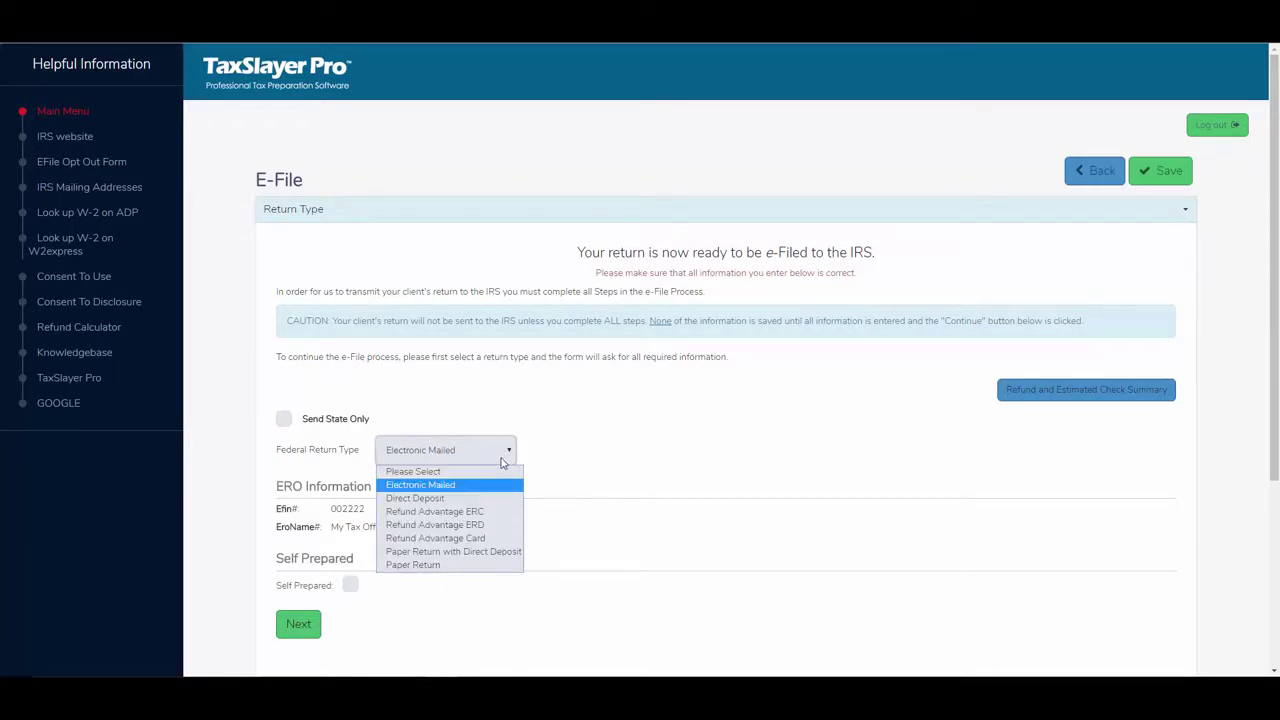
click(477, 512)
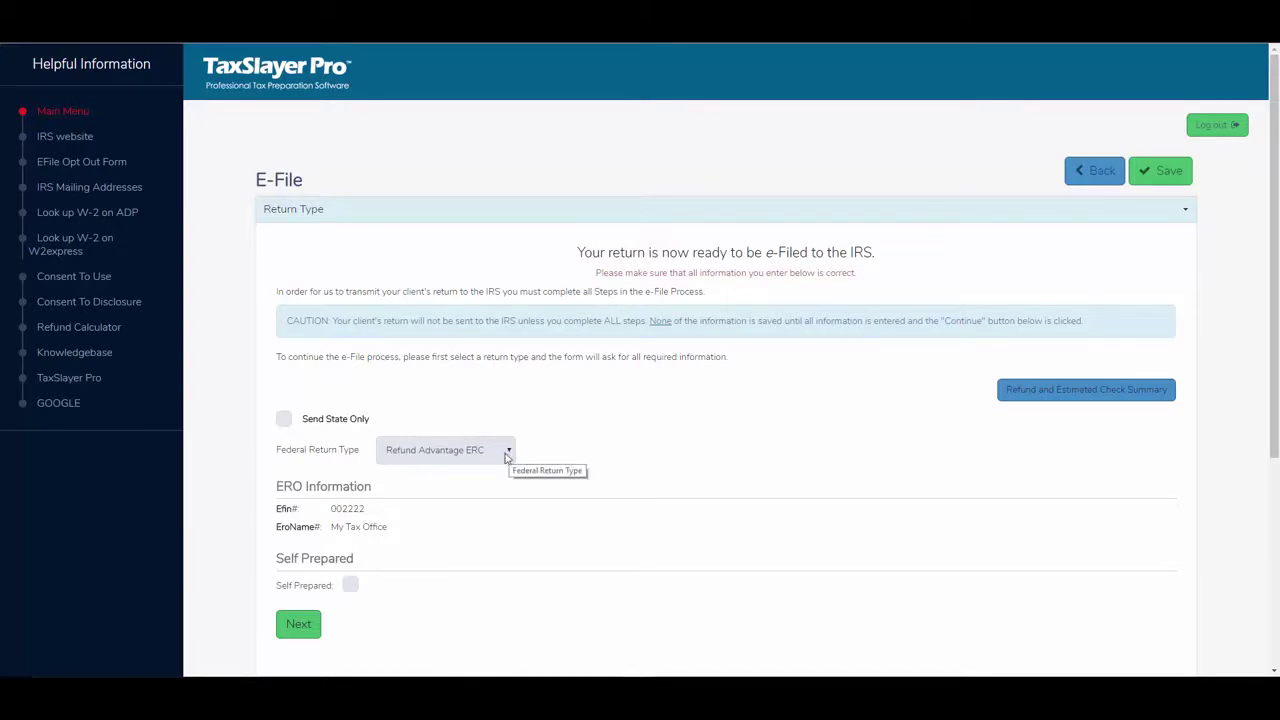
Enter a preparer fee of 150.00 on the fees page.
click(300, 625)
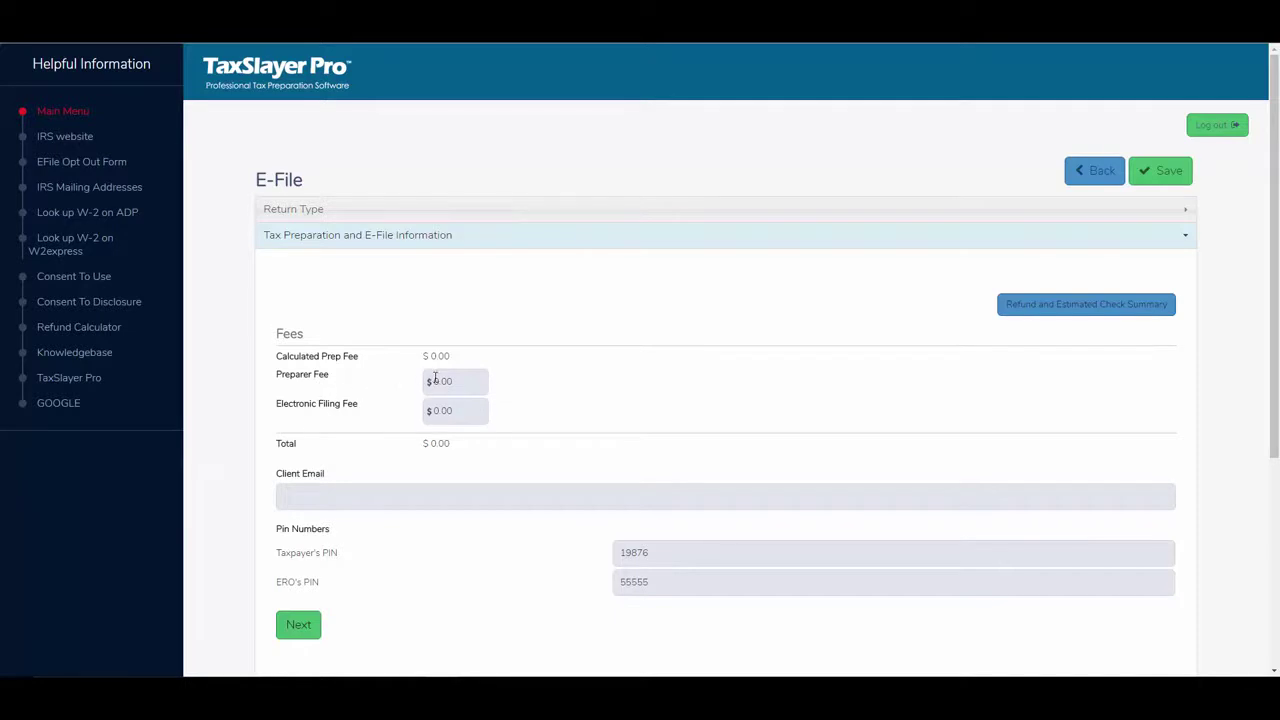
click(435, 380)
text(150)
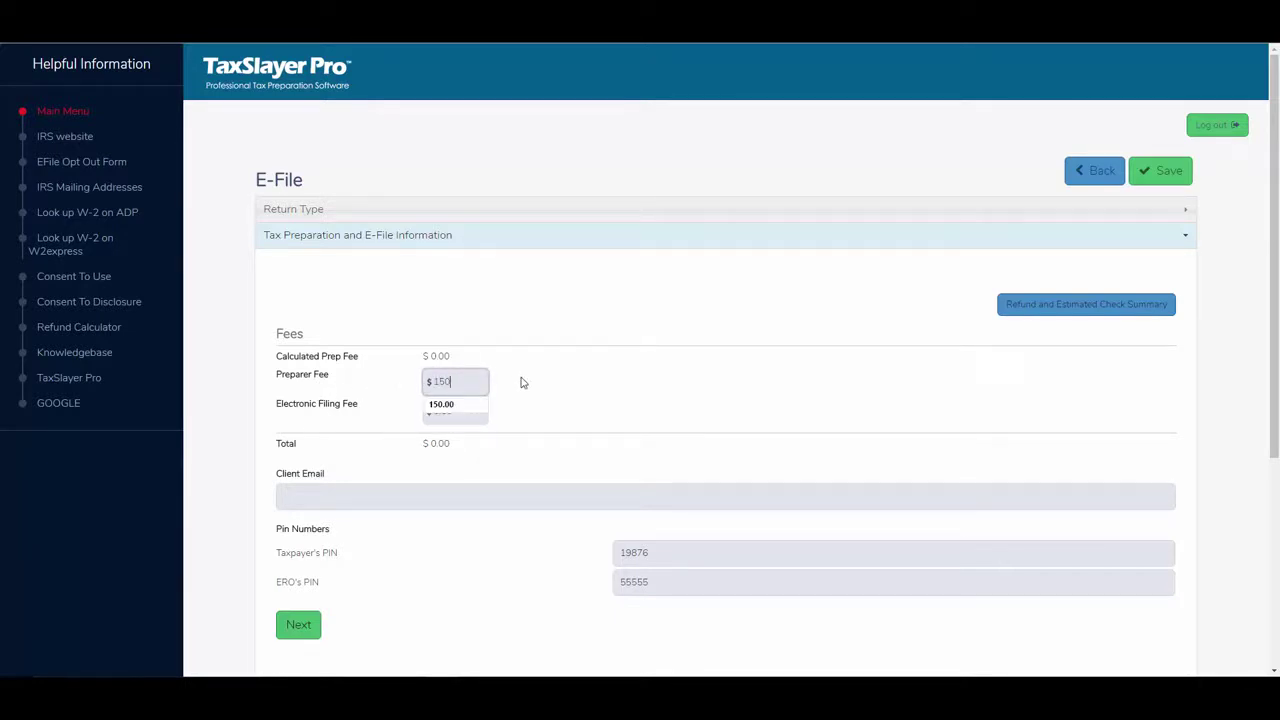
click(466, 405)
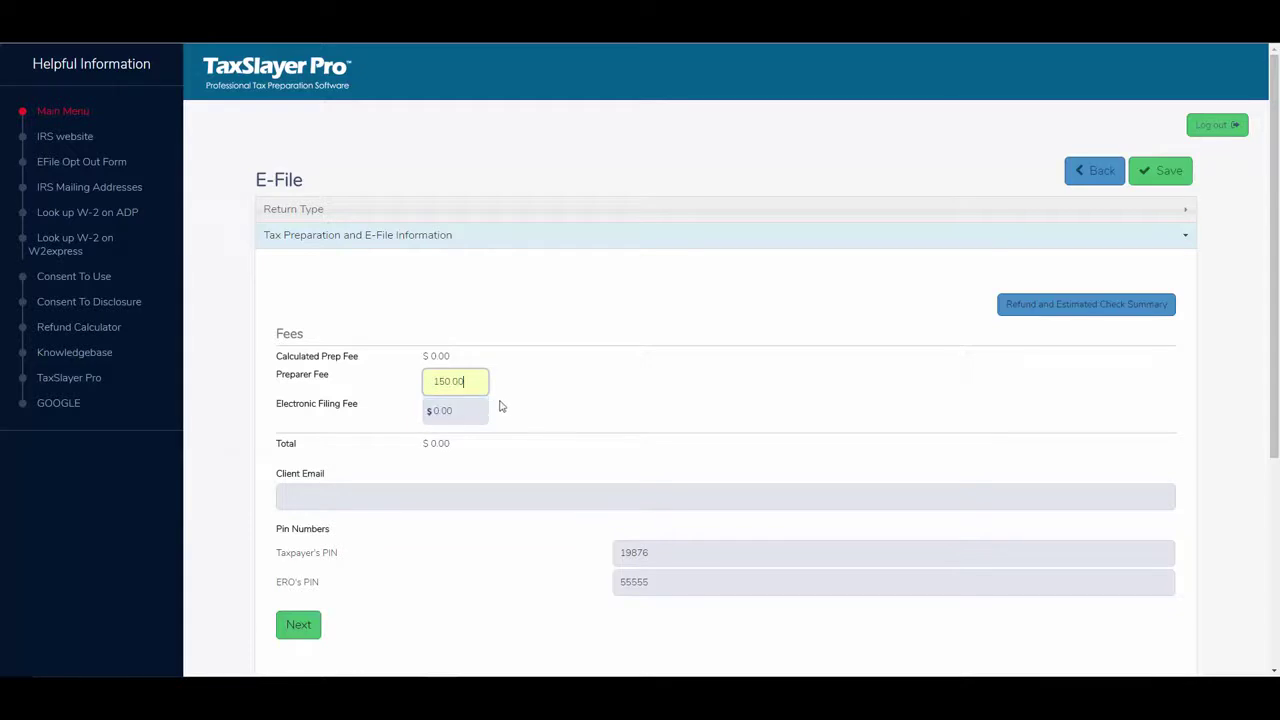
Fill in the client's e-mail address from the autofill suggestion.
click(445, 504)
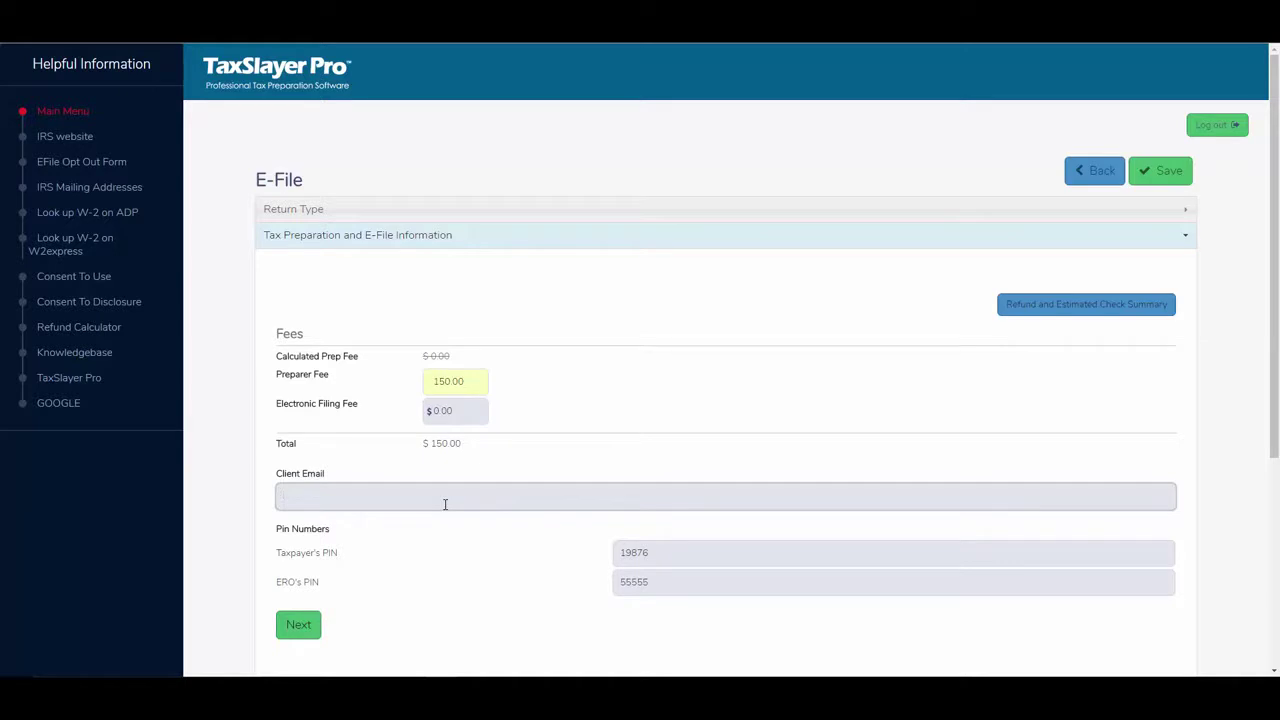
text(del)
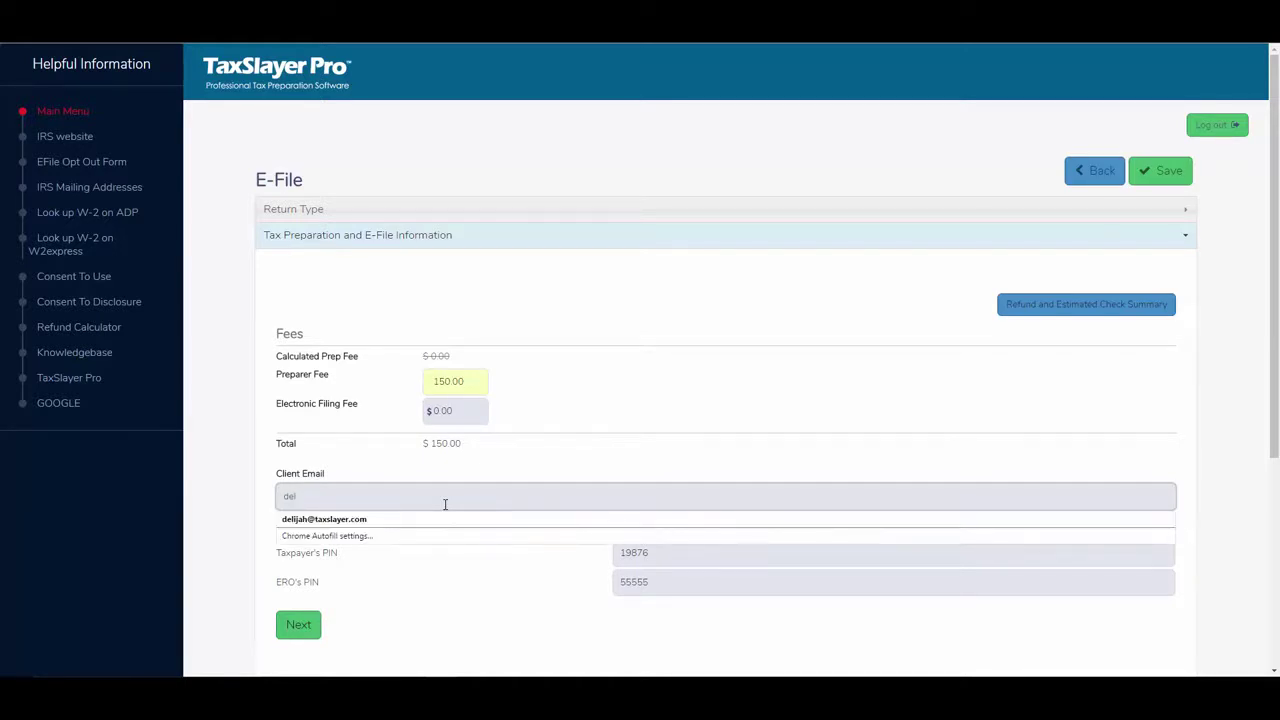
click(398, 520)
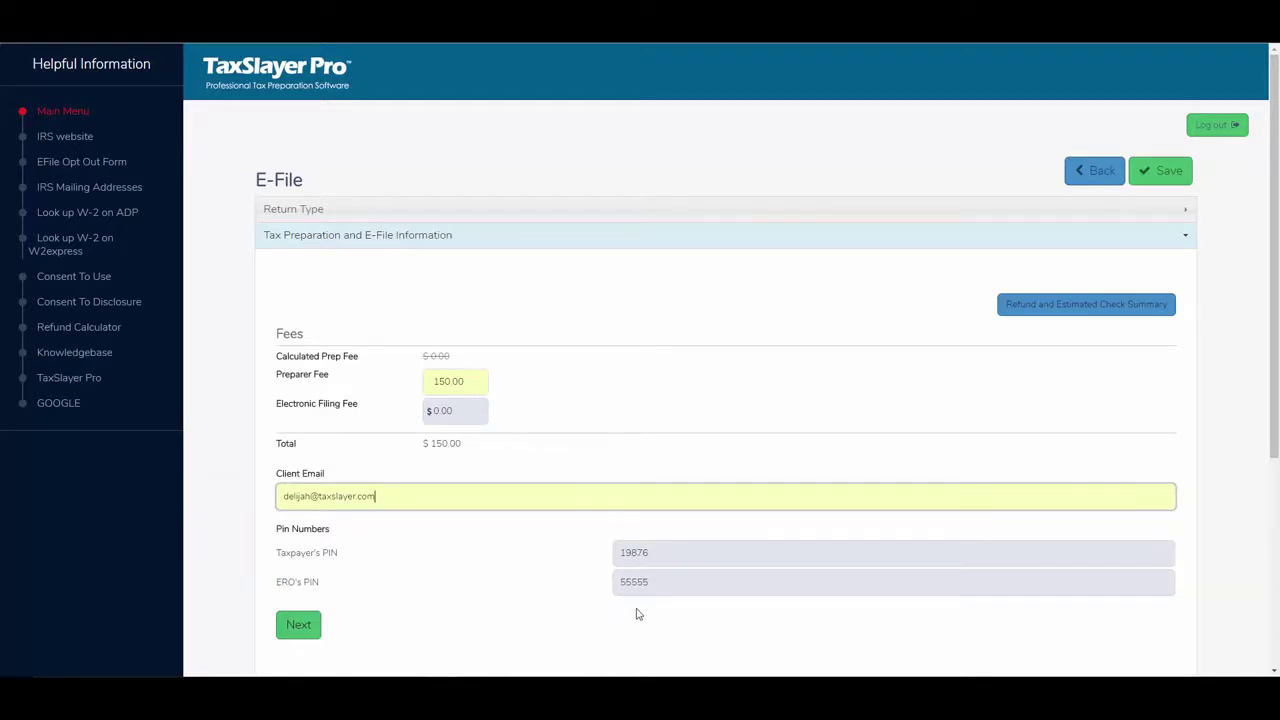
Set the GA state return type to 'Send state through bank' and continue to bank products.
click(287, 630)
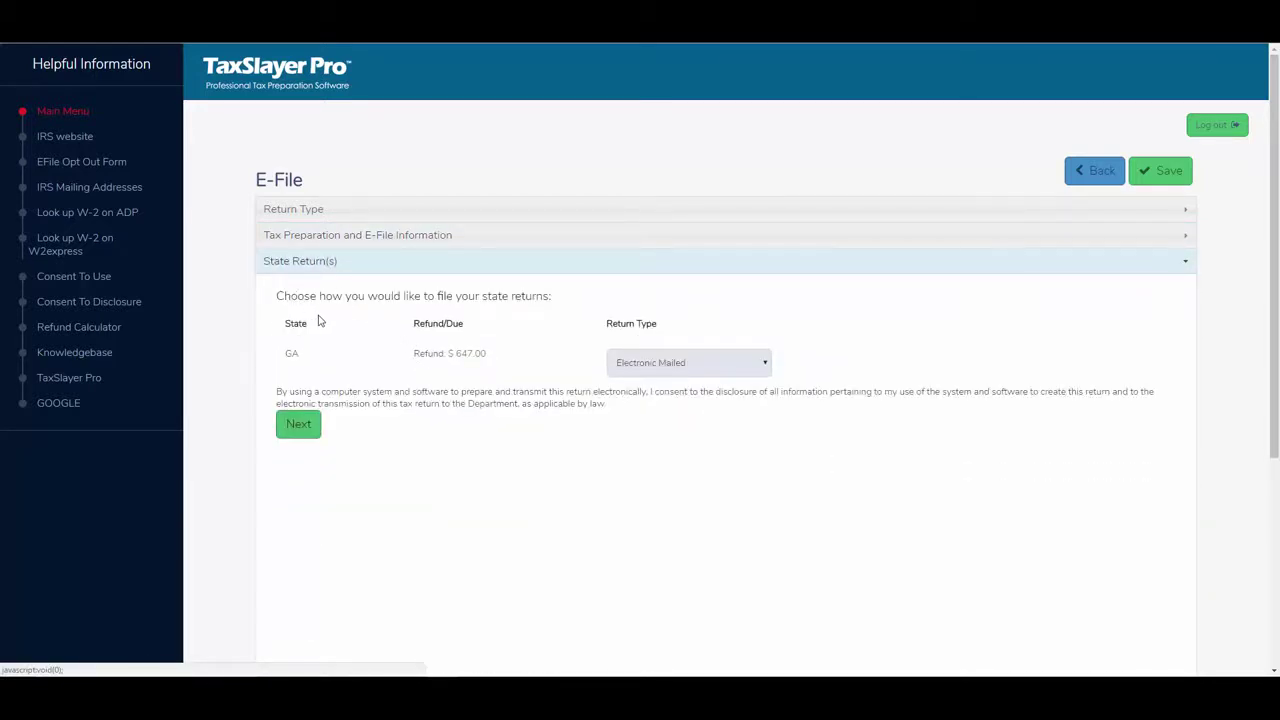
click(765, 366)
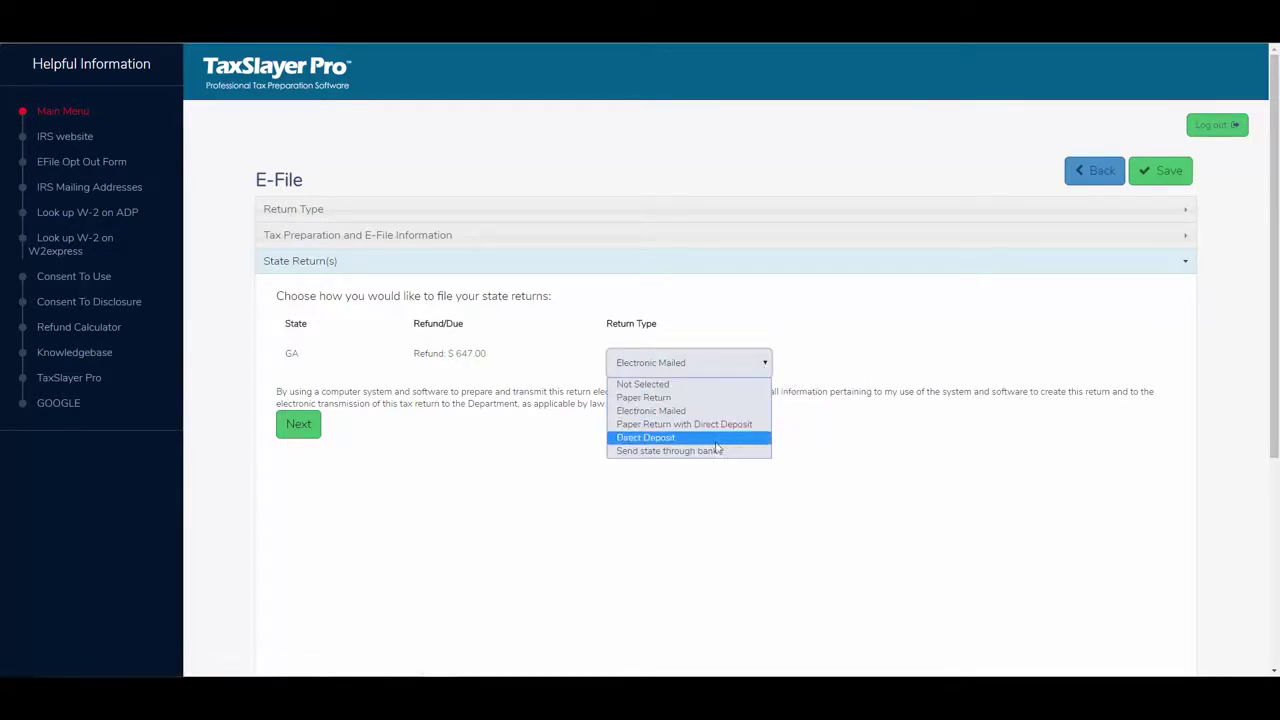
click(648, 455)
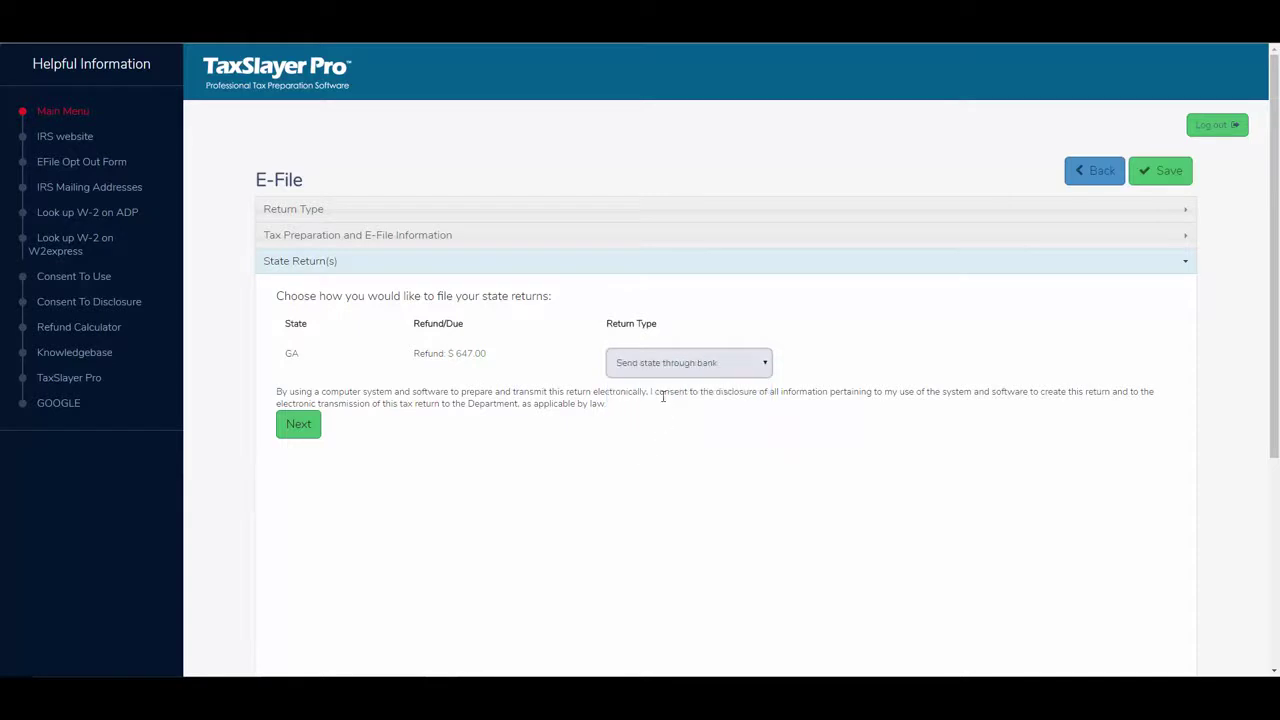
click(298, 432)
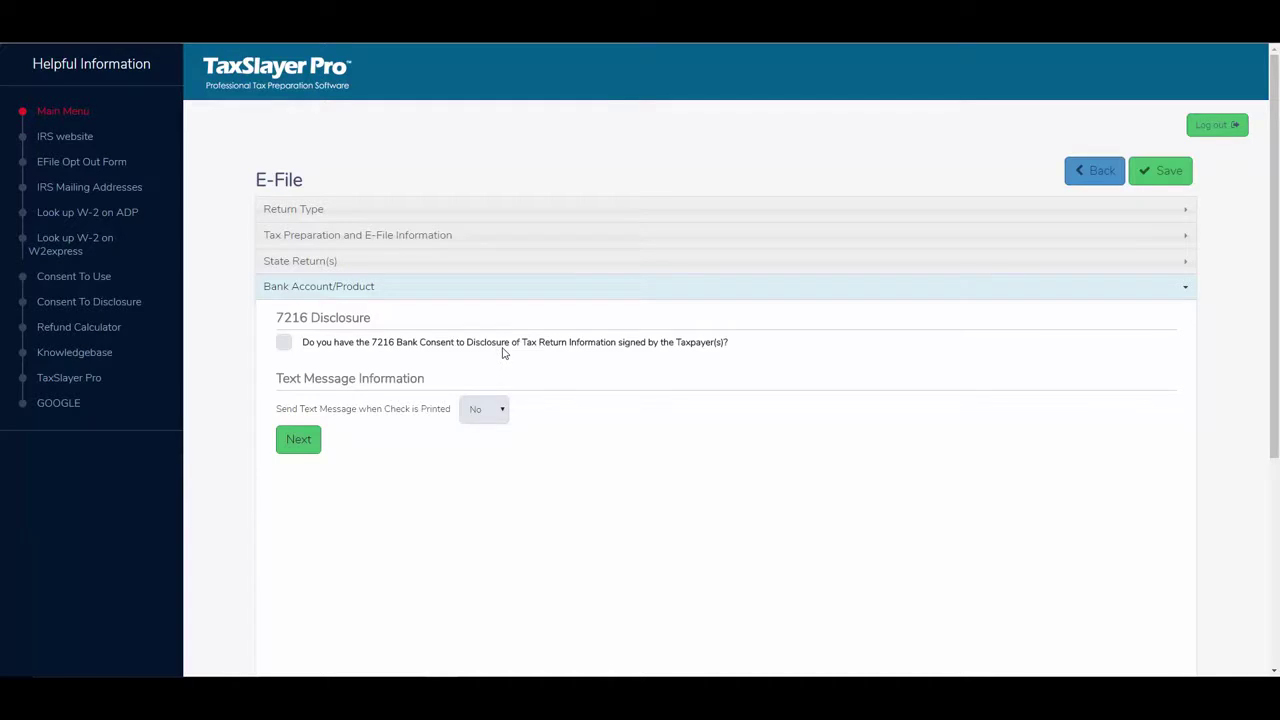
Tick the 7216 Disclosure consent checkbox and review the text-message-on-check-print options.
click(284, 342)
click(484, 414)
Set the bank application's taxpayer ID type to Driver's License.
click(304, 445)
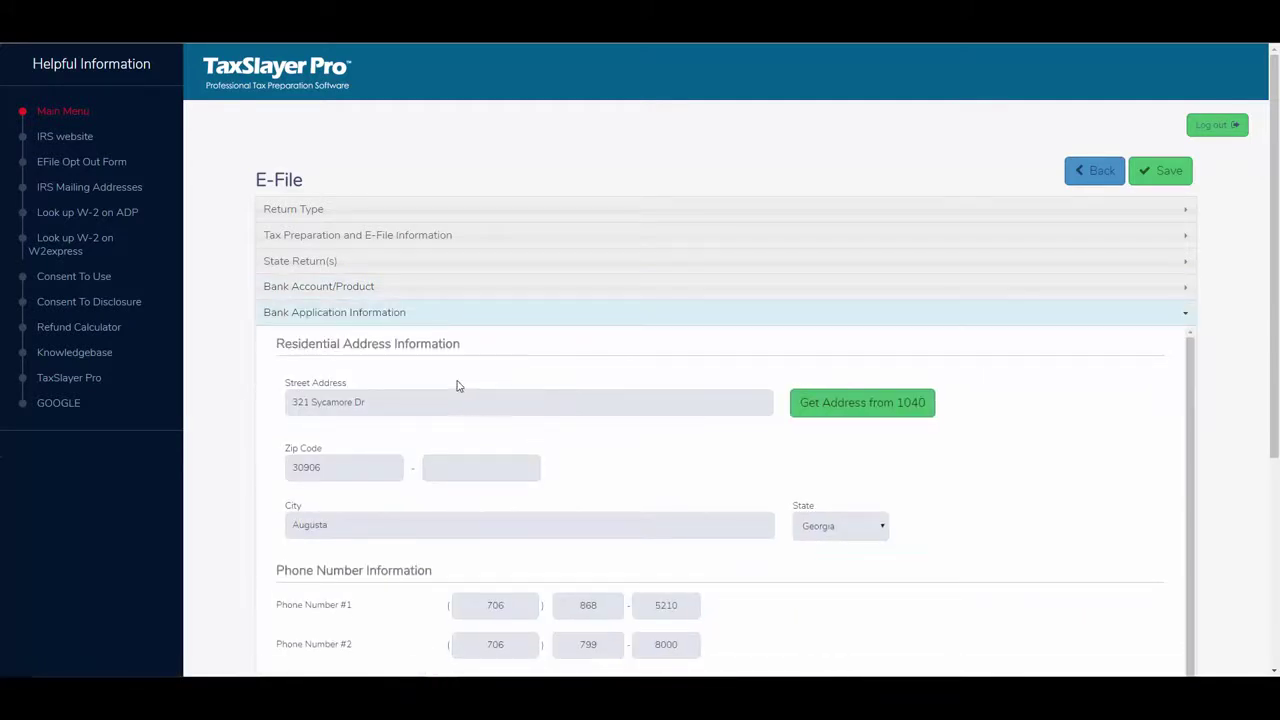
scroll(457, 386, down, 1)
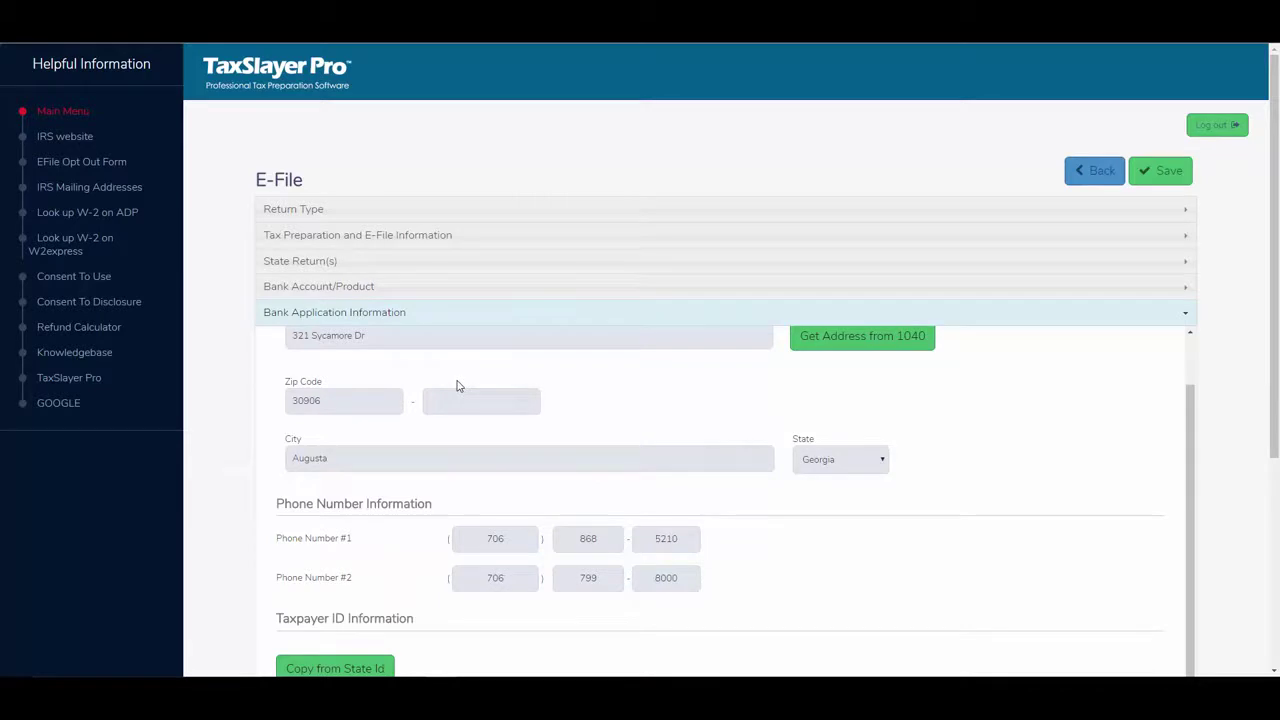
scroll(457, 386, down, 1)
scroll(497, 432, down, 1)
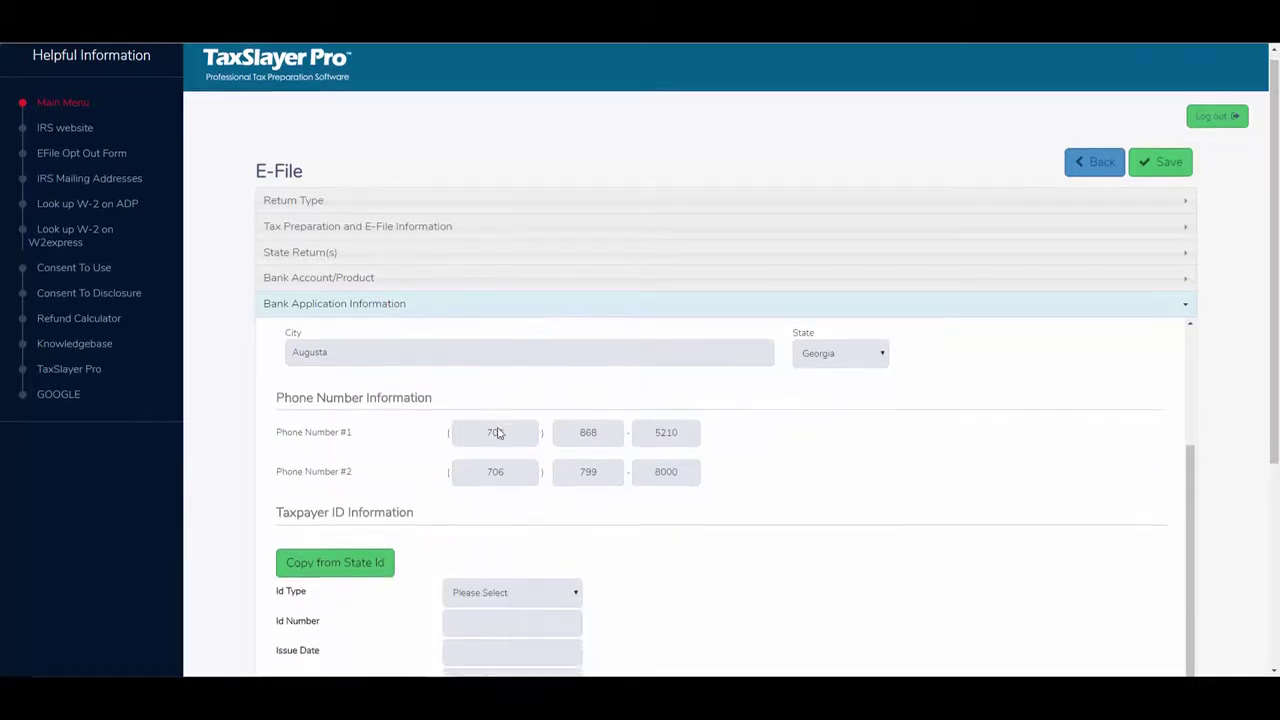
scroll(497, 432, down, 3)
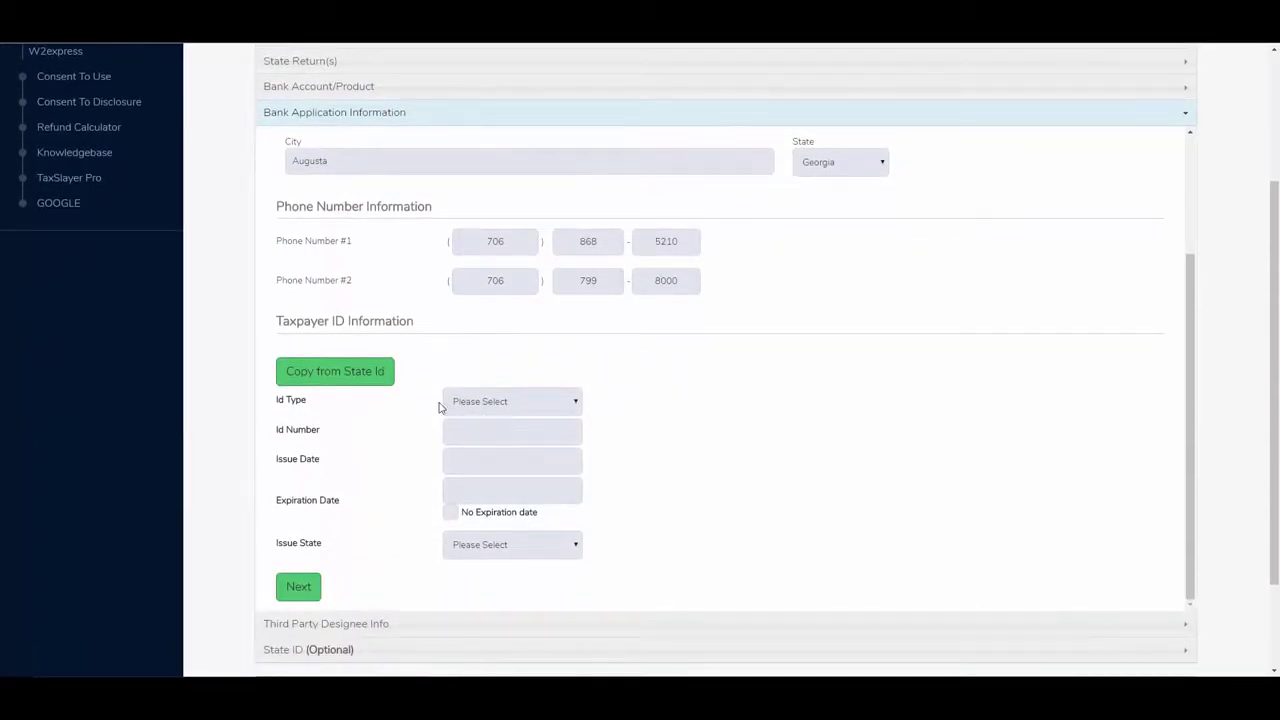
scroll(395, 400, down, 1)
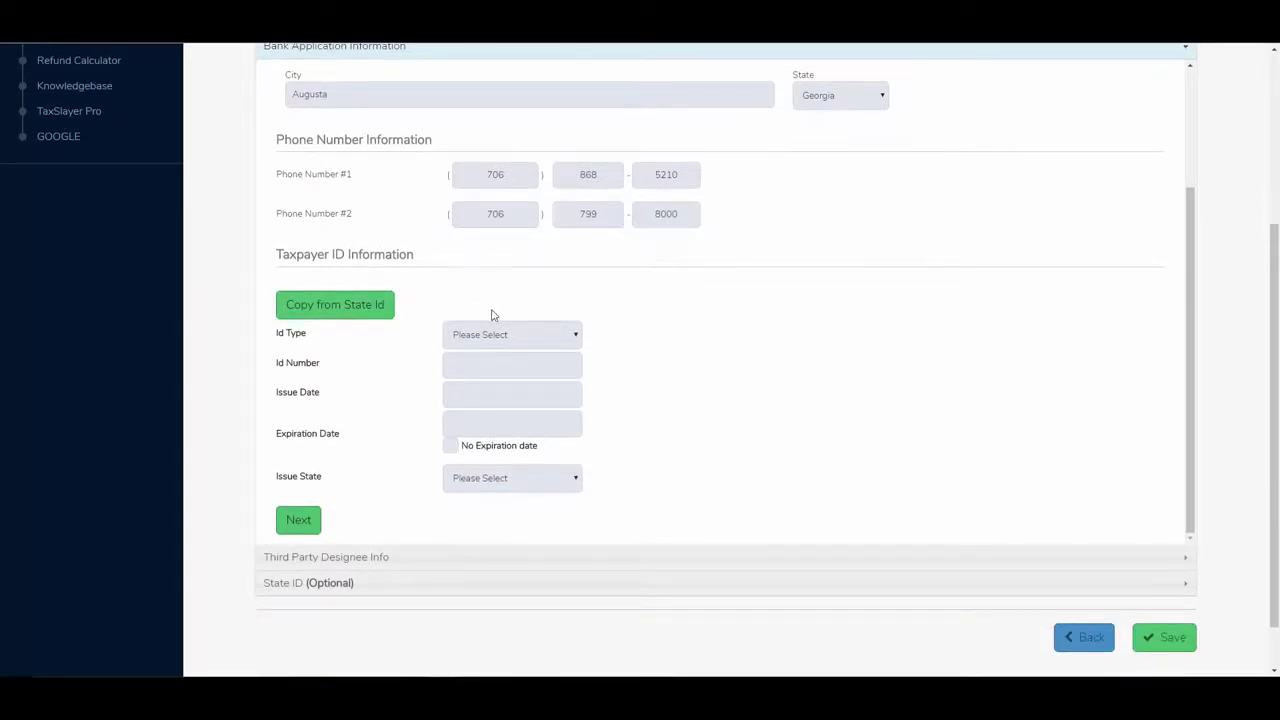
click(563, 338)
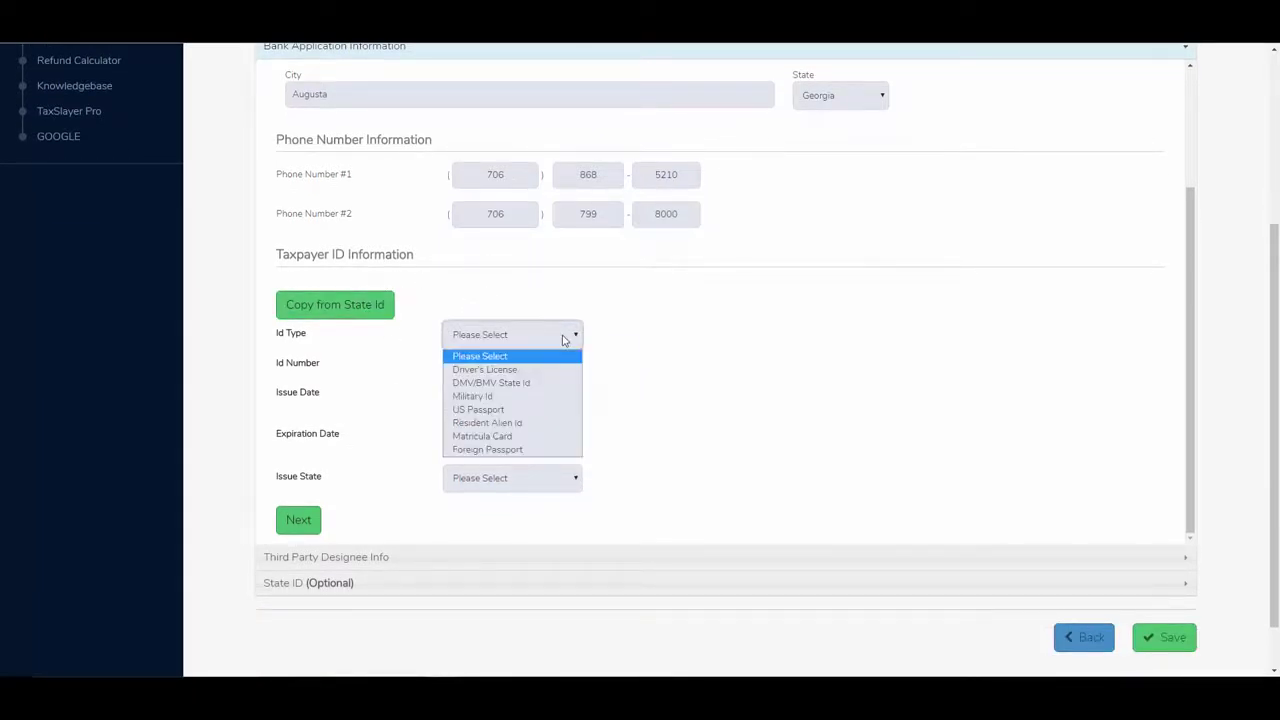
click(508, 372)
Enter the license number, issue date 01/01/2015, expiration 01/01/2019 and issue state Georgia.
click(493, 369)
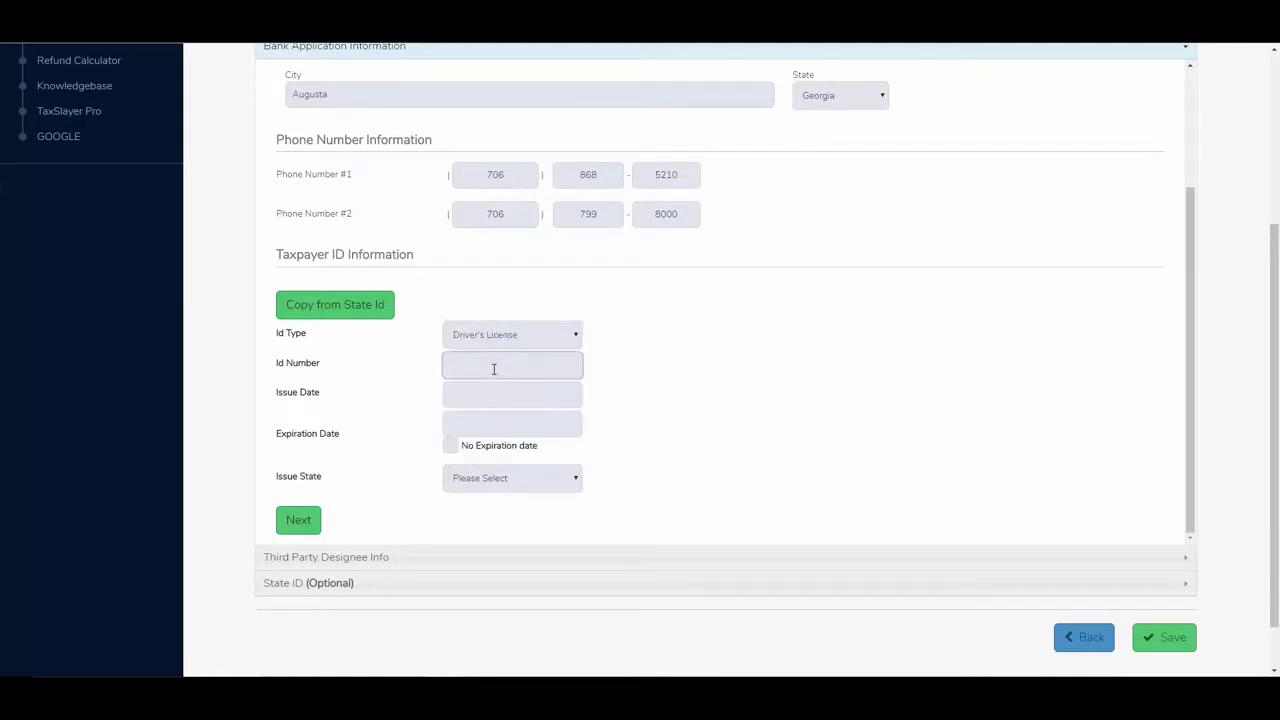
text(9876)
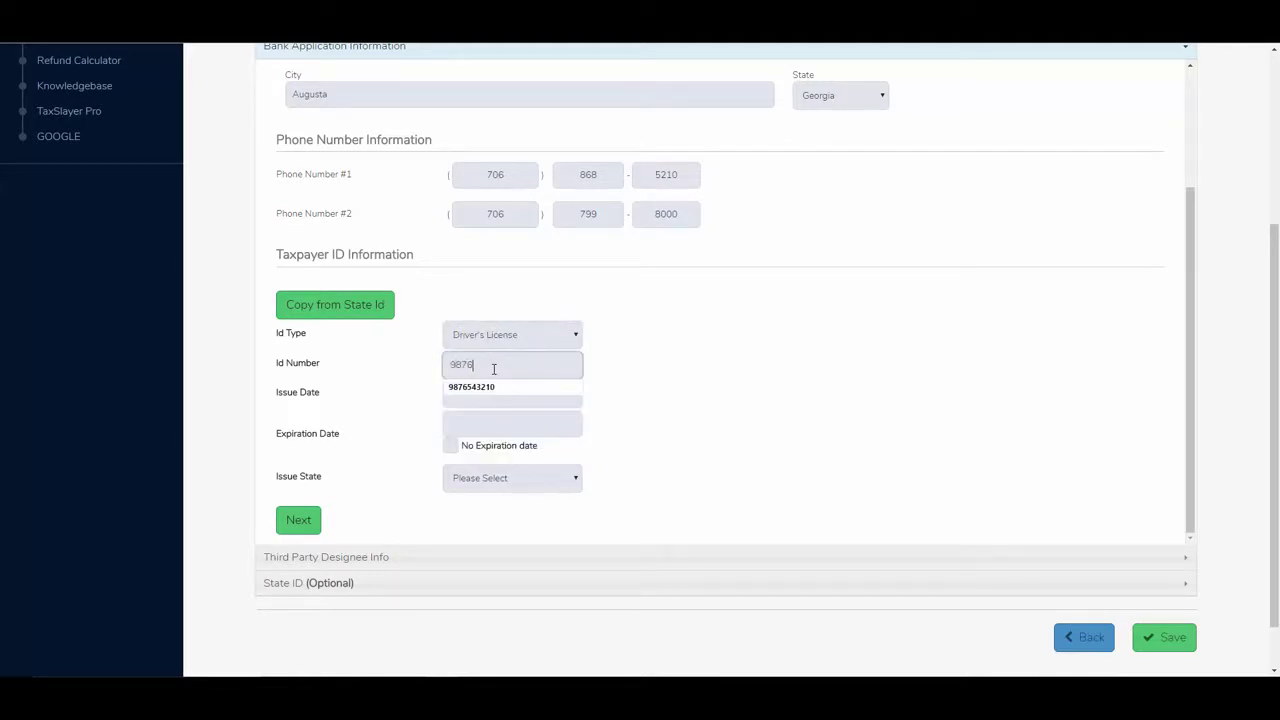
text(543210)
click(491, 403)
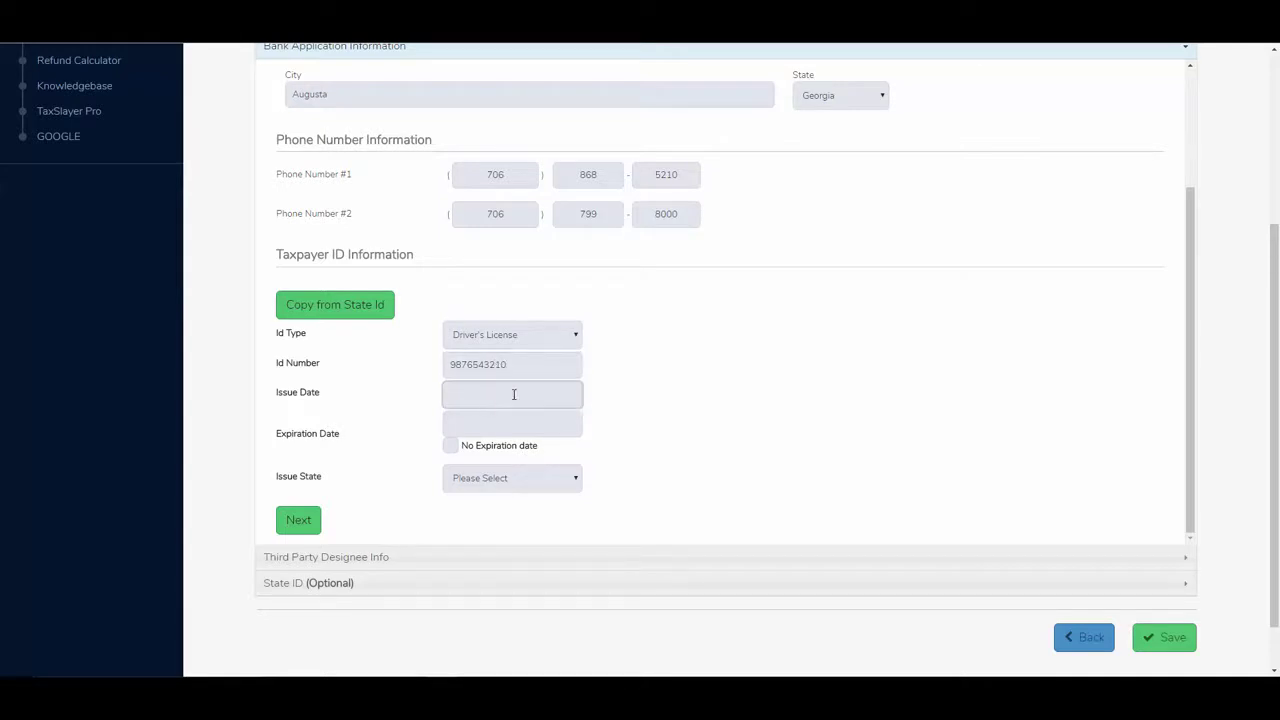
text(01/01/2015)
click(494, 428)
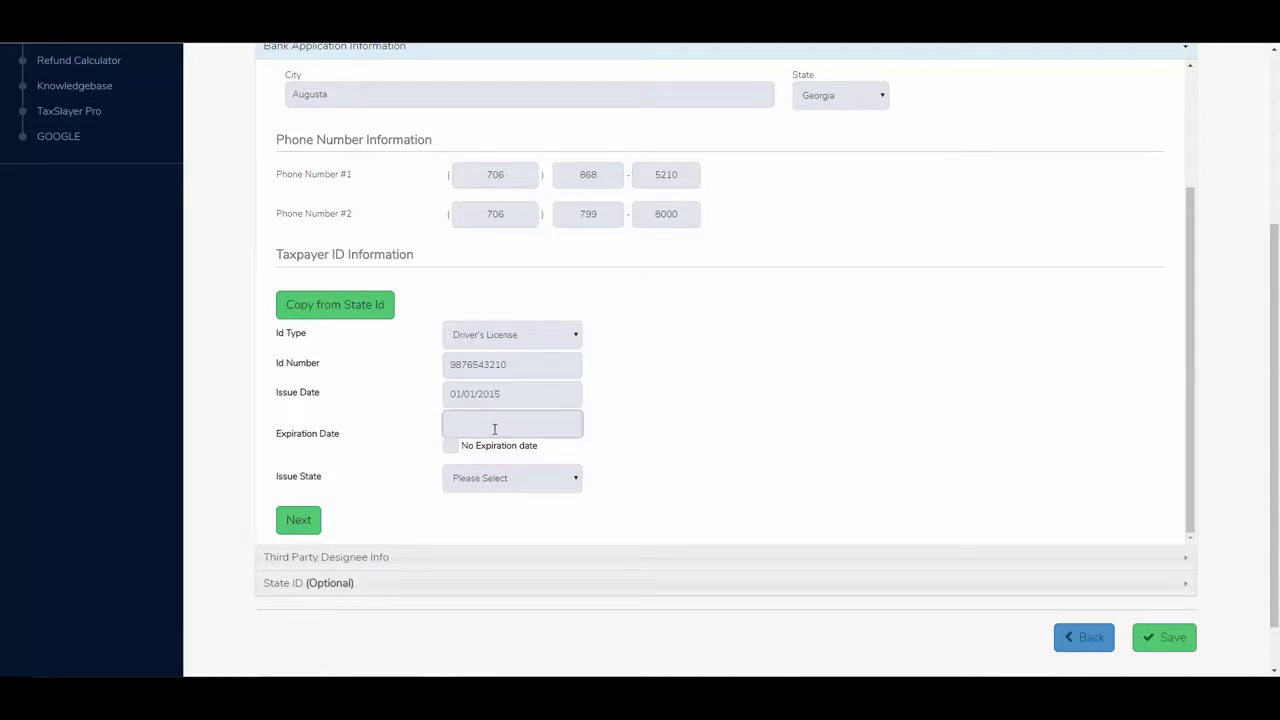
text(01)
text(/2019)
click(516, 487)
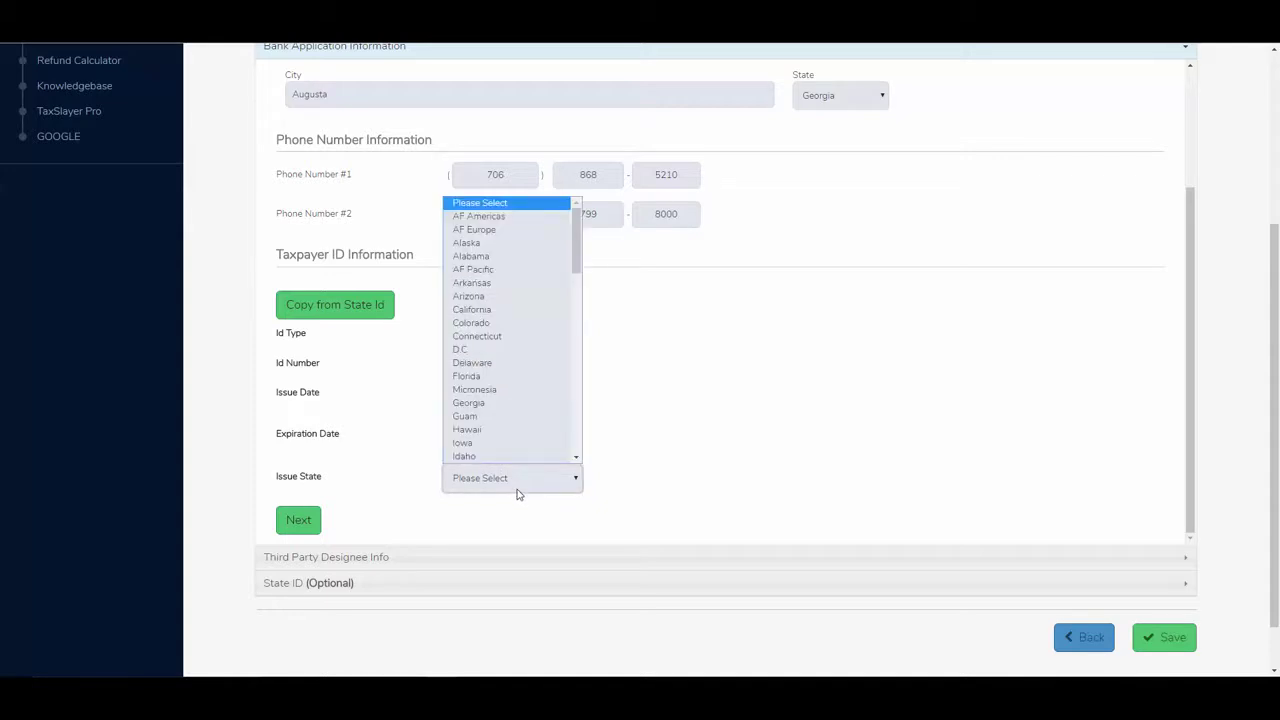
click(470, 402)
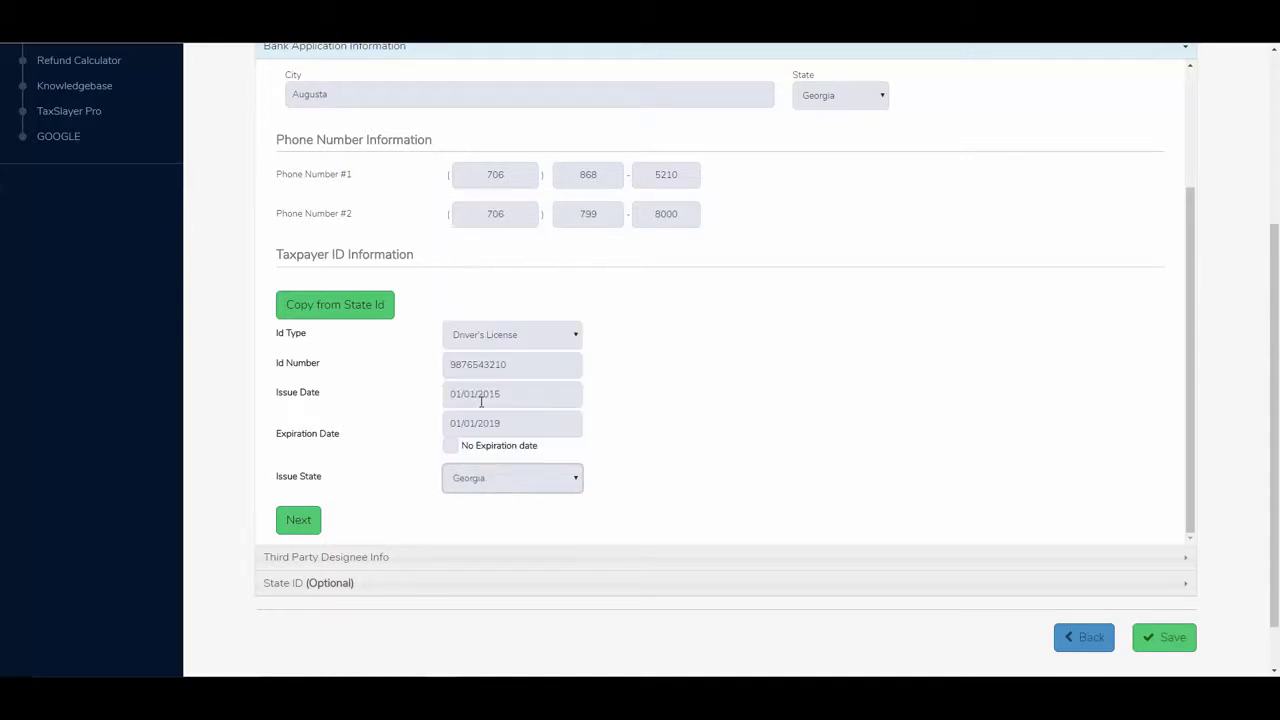
Move past designee info and copy the bank driver's license ID into the State ID section.
click(299, 521)
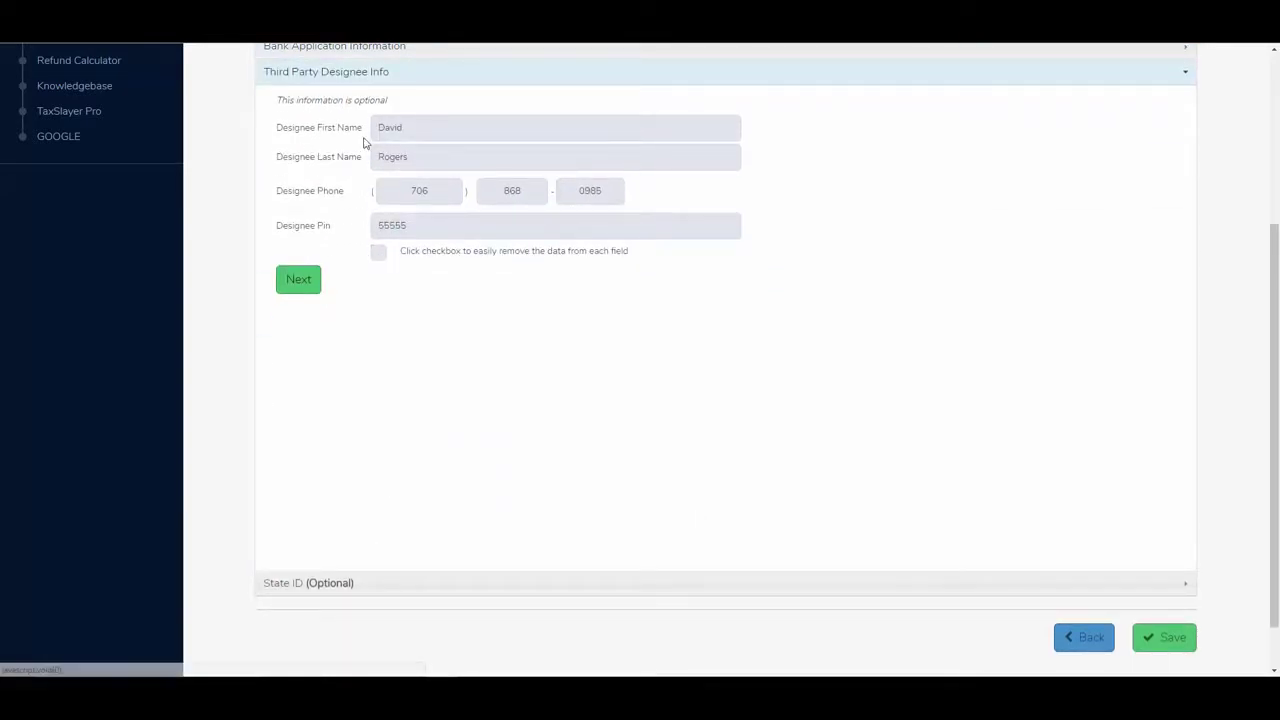
click(293, 289)
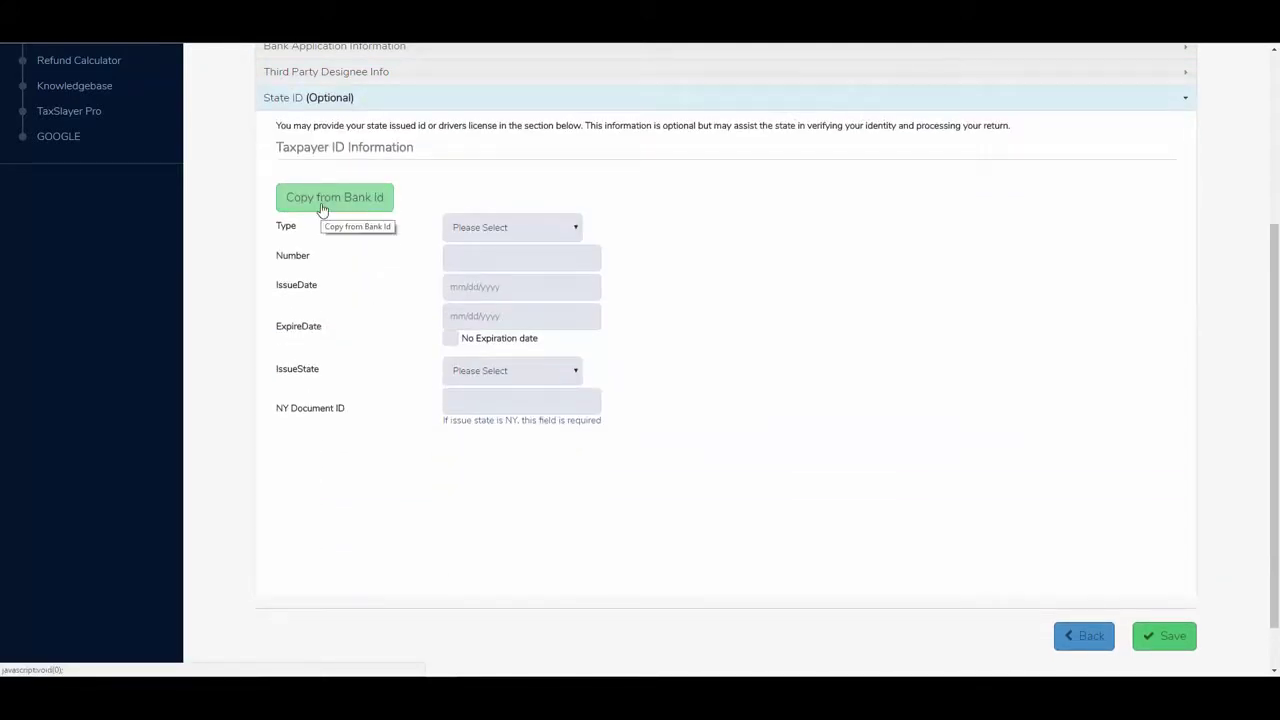
click(322, 208)
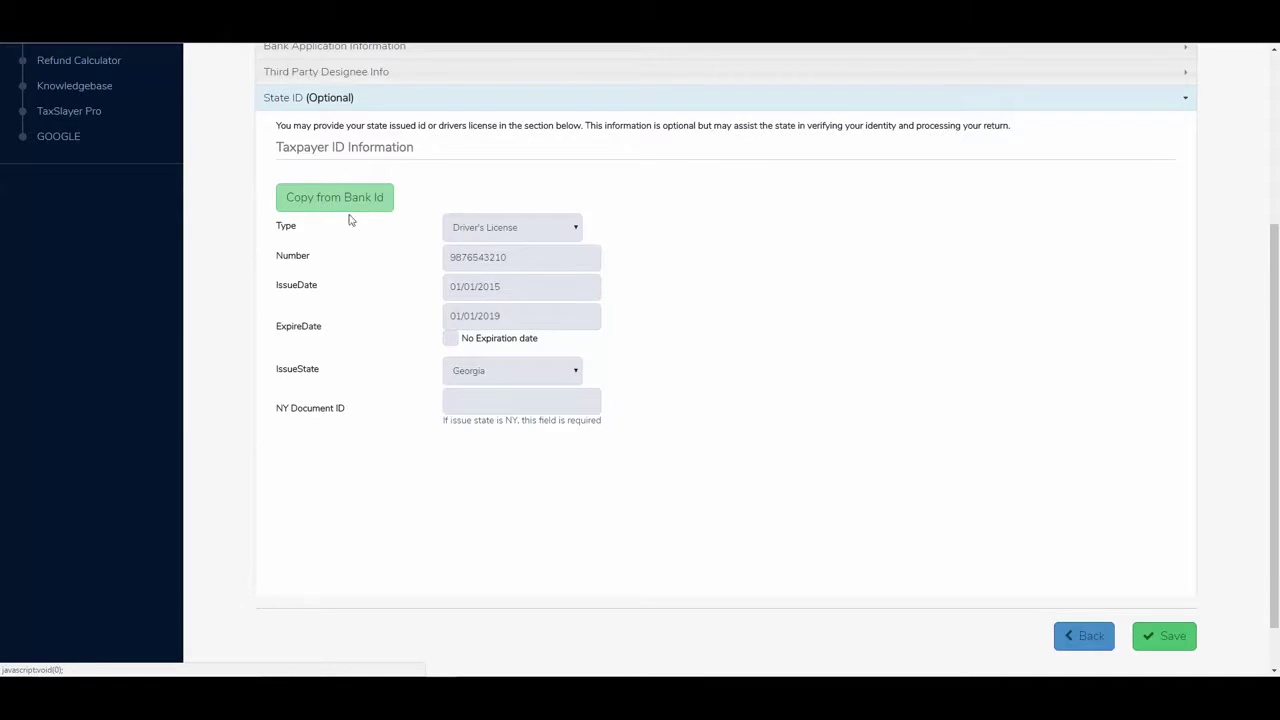
Save the E-File entries so the Submission review page loads.
click(1160, 637)
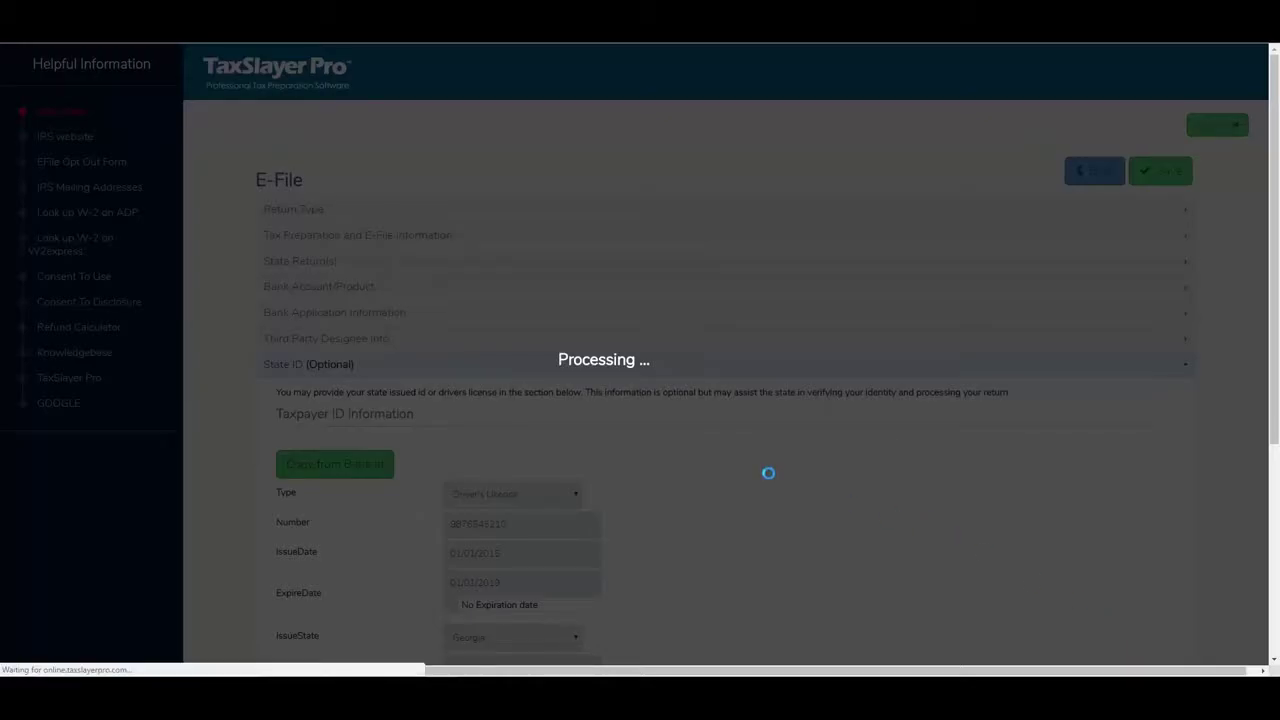